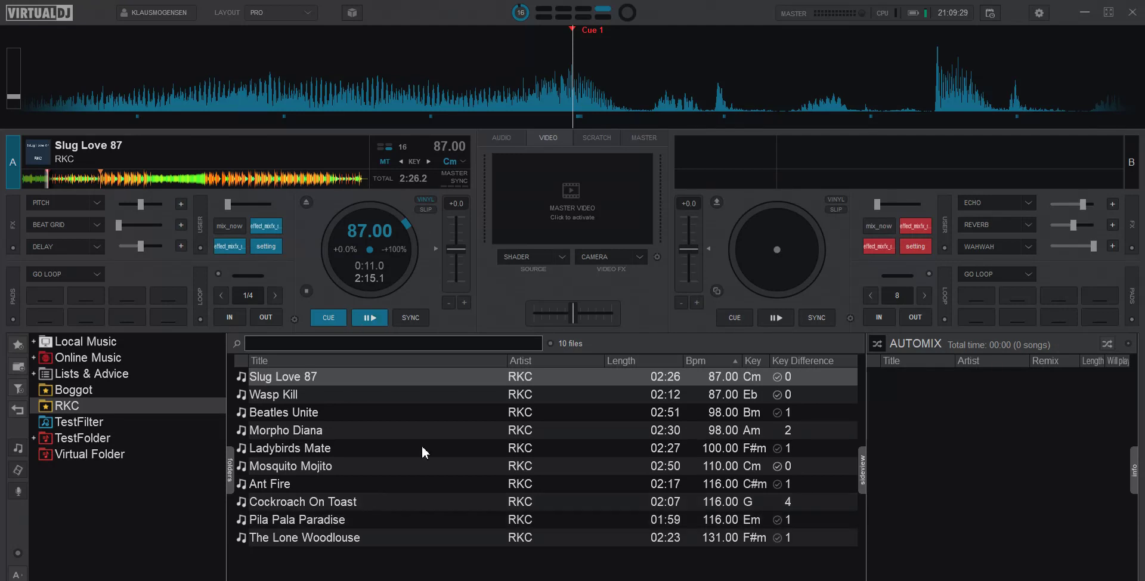
# - Set the master video source to the colourful 3D cubes shader
pyautogui.click(529, 256)
pyautogui.click(672, 194)
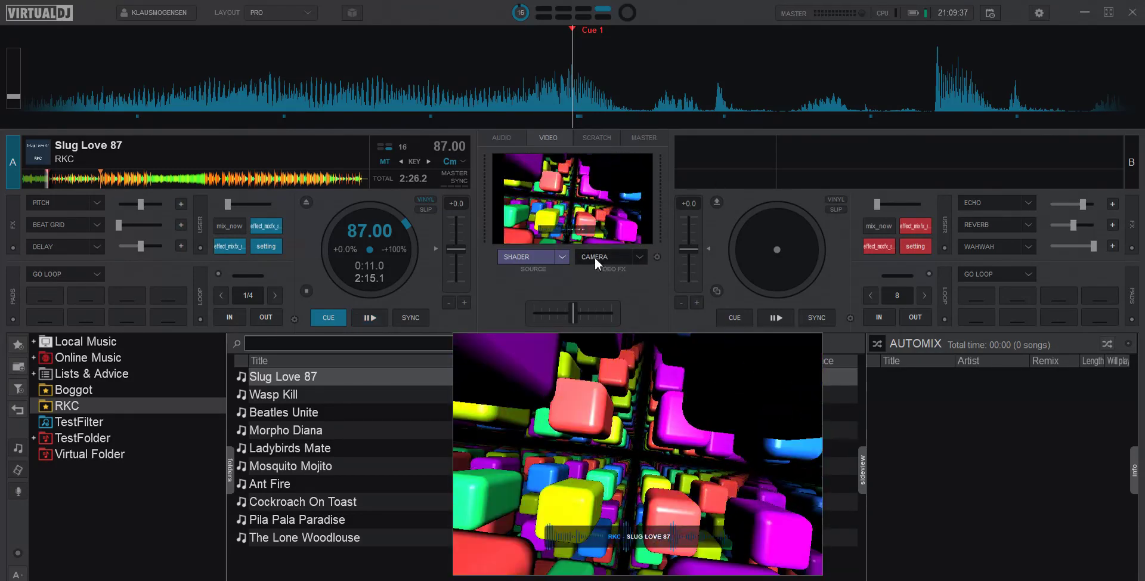
# - Add the chroma-keyed camera FX over the cubes, test-play and re-cue deck A, and move the video window off screen
pyautogui.click(596, 258)
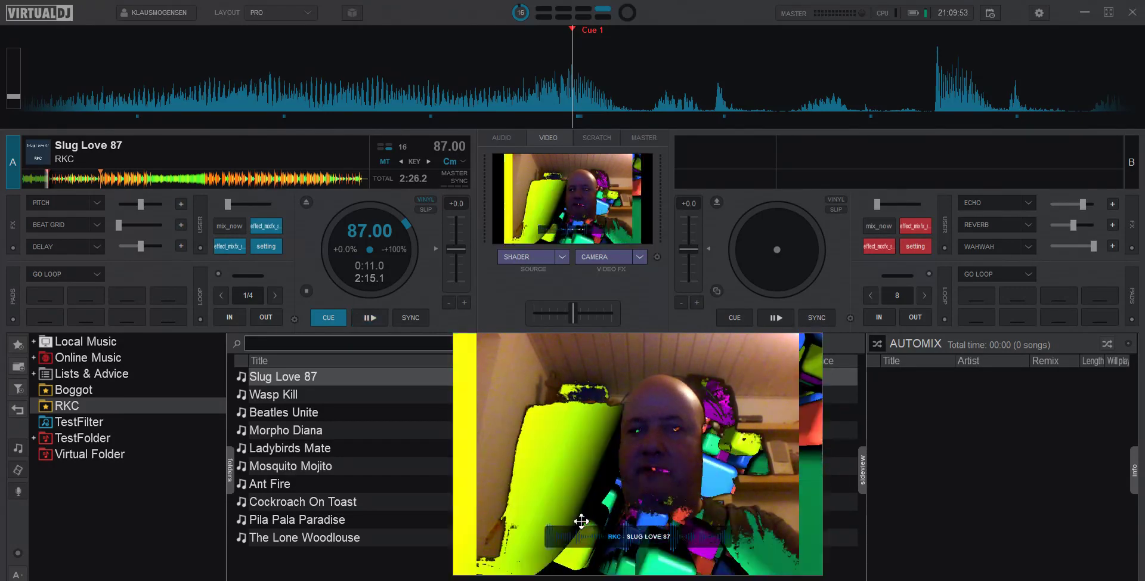
pyautogui.click(371, 317)
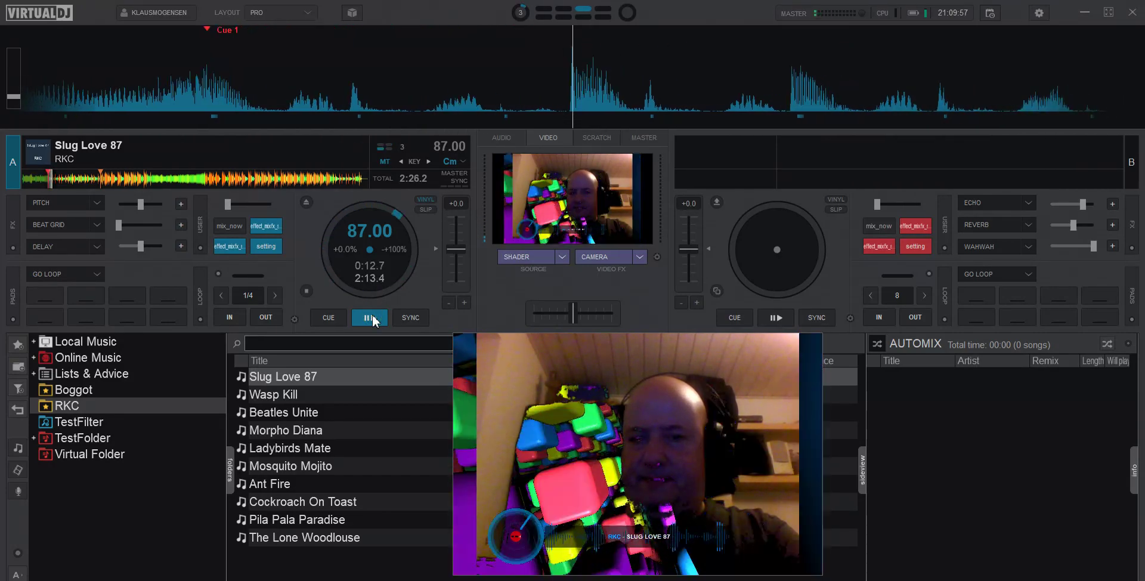
pyautogui.click(324, 317)
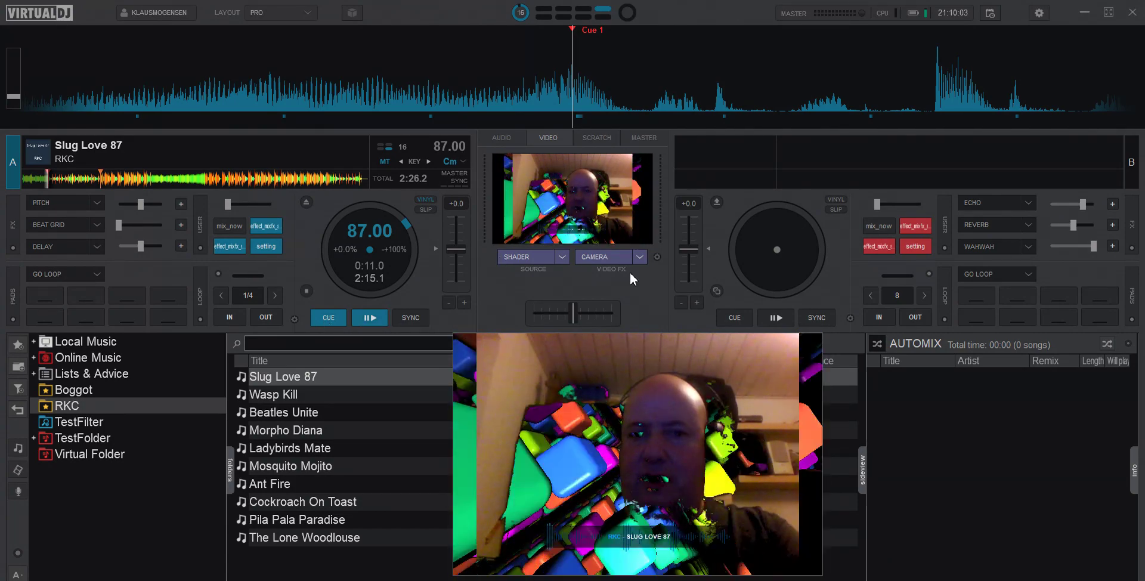
pyautogui.moveTo(538, 347); pyautogui.dragTo(588, 580)
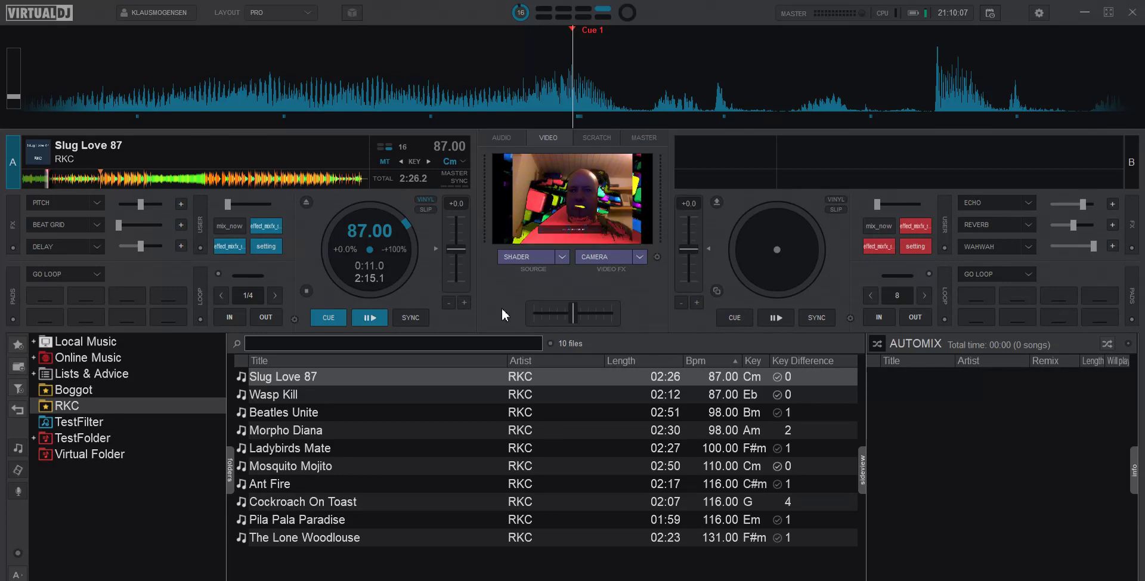
# - Test-start a video broadcast, switch its destination to Facebook, then stop it
pyautogui.click(1040, 13)
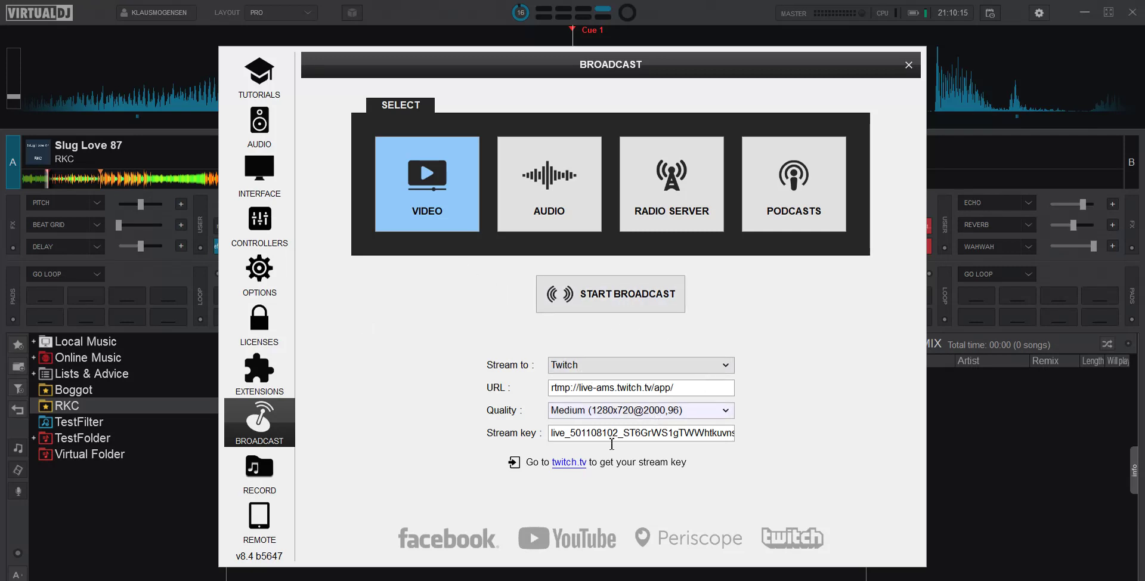
pyautogui.click(606, 304)
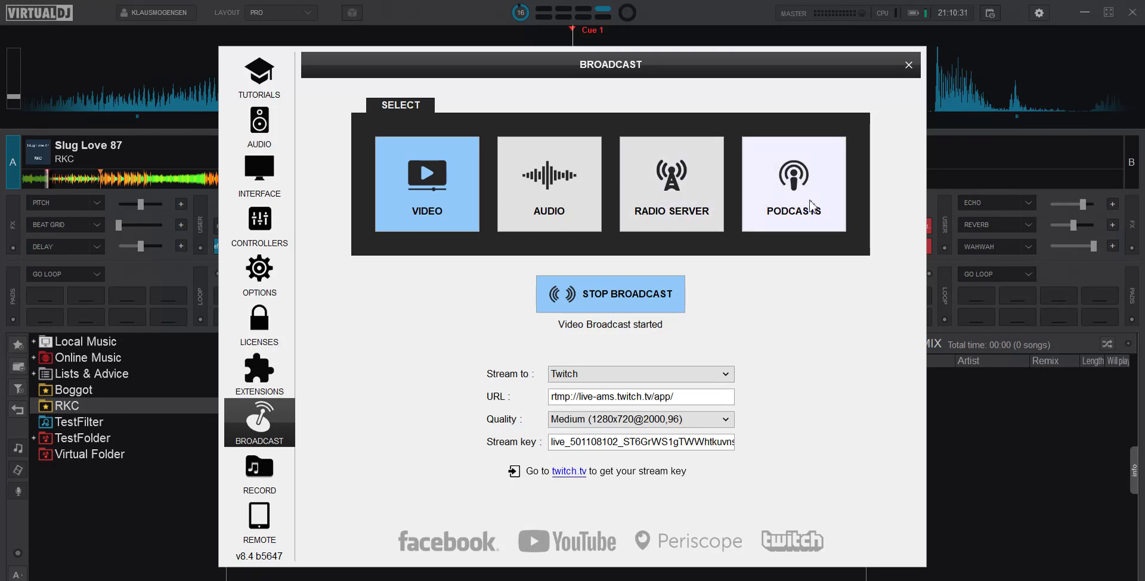
pyautogui.click(726, 375)
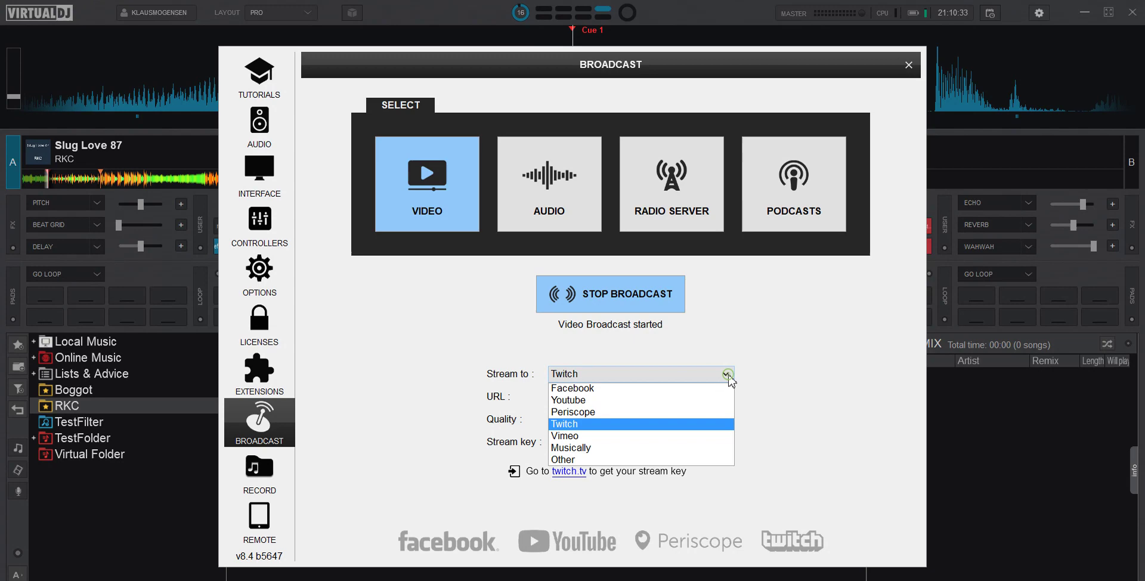
pyautogui.click(670, 391)
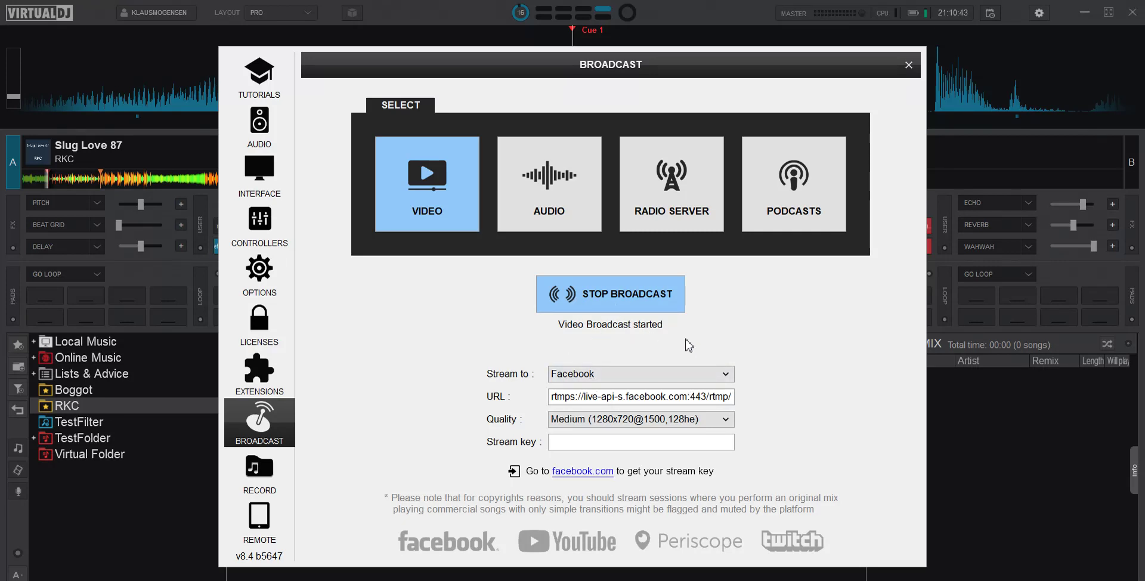
pyautogui.click(650, 304)
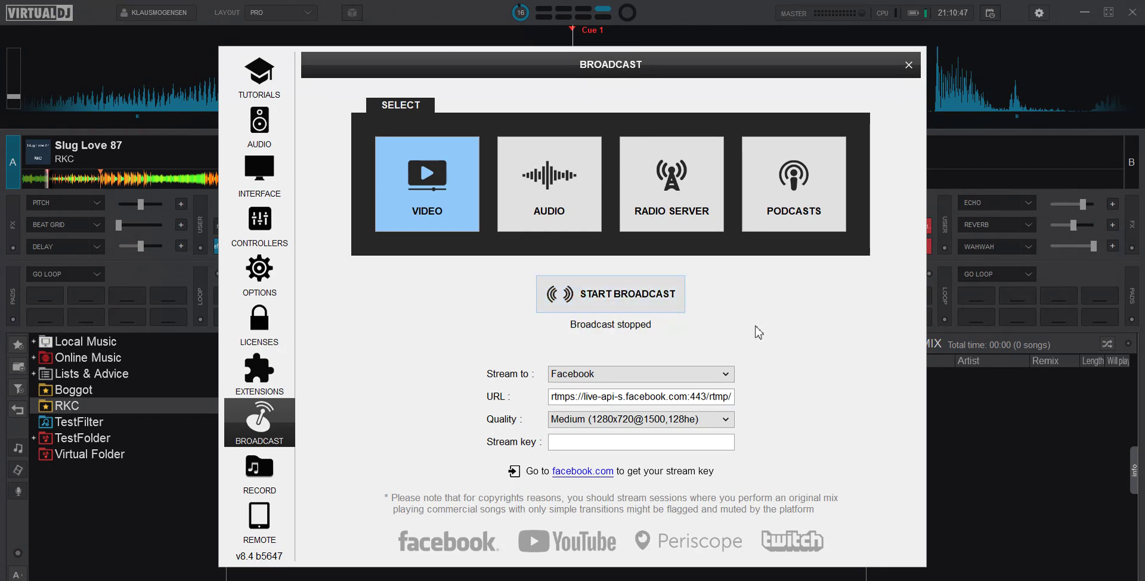
# - Switch to Chrome and load restream.io from the address bar
pyautogui.hotkey('alt', 'Tab')
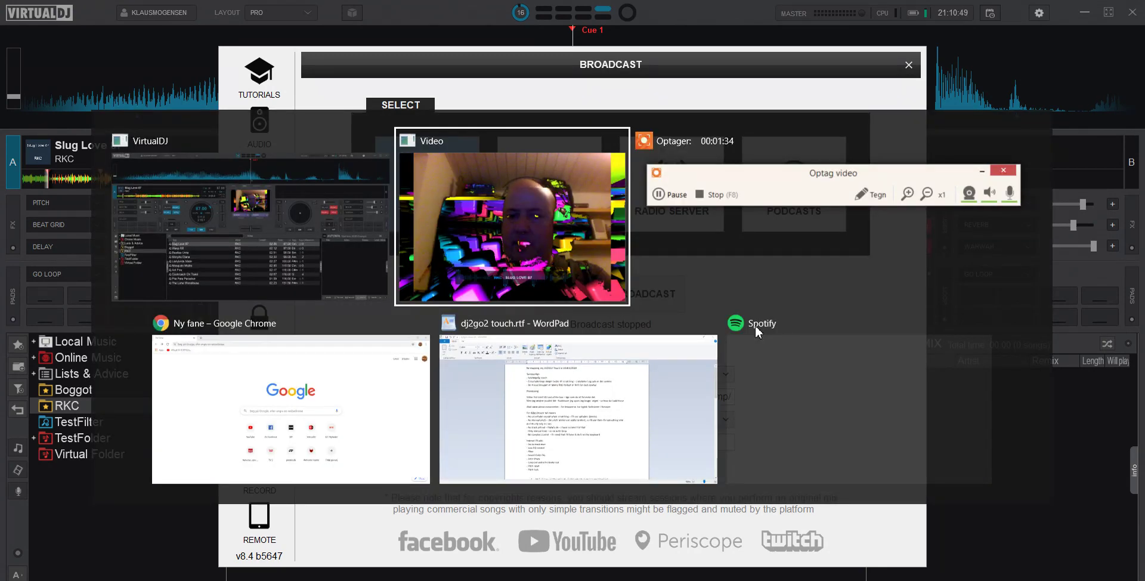
pyautogui.hotkey('alt', 'Tab')
pyautogui.hotkey('alt', 'Tab')
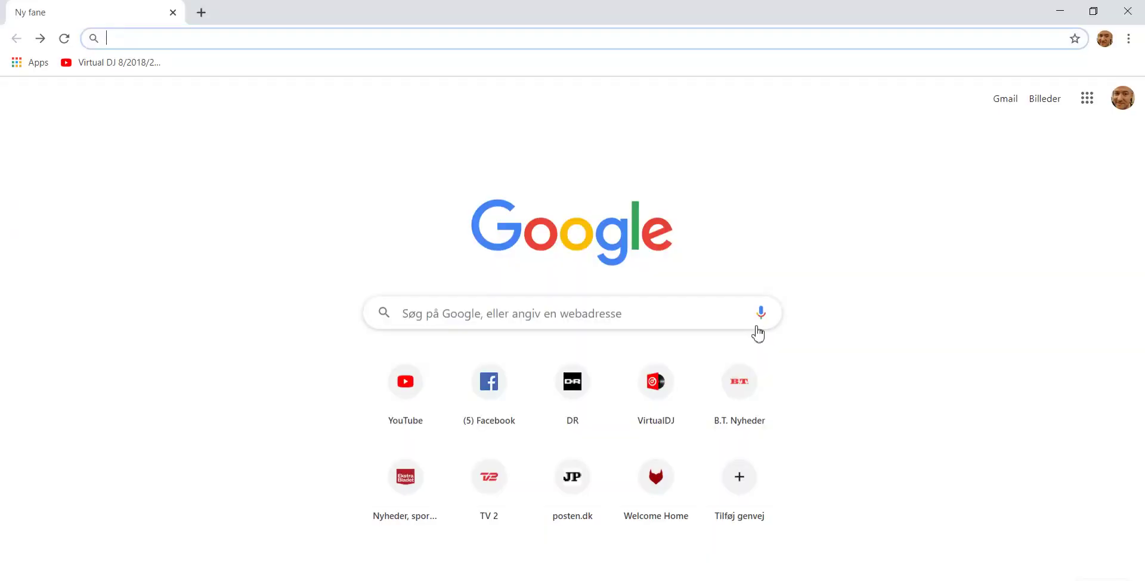
pyautogui.write('restream.io')
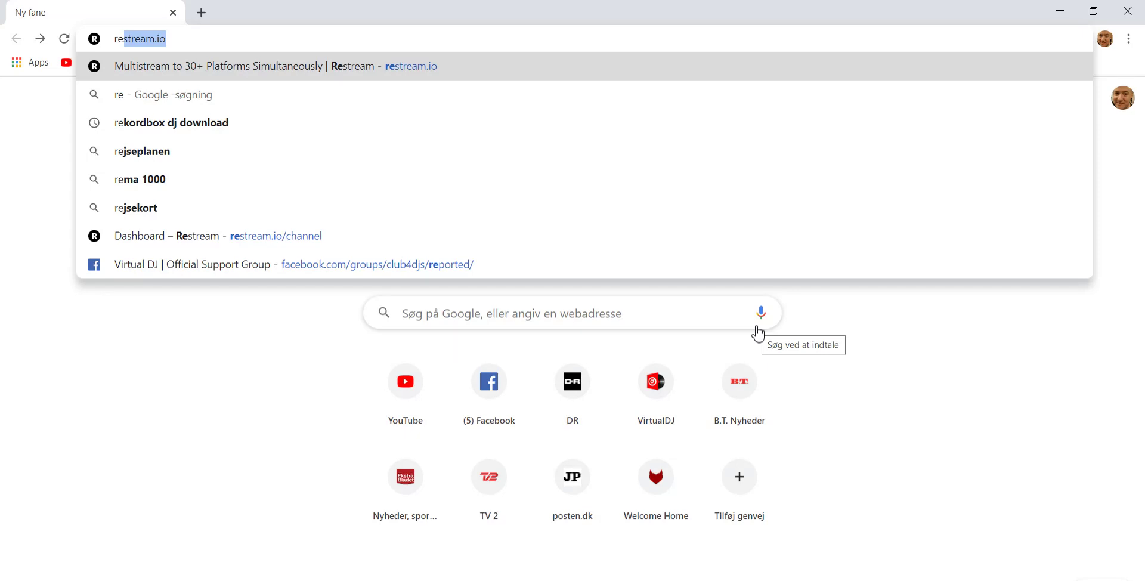
pyautogui.press('Return')
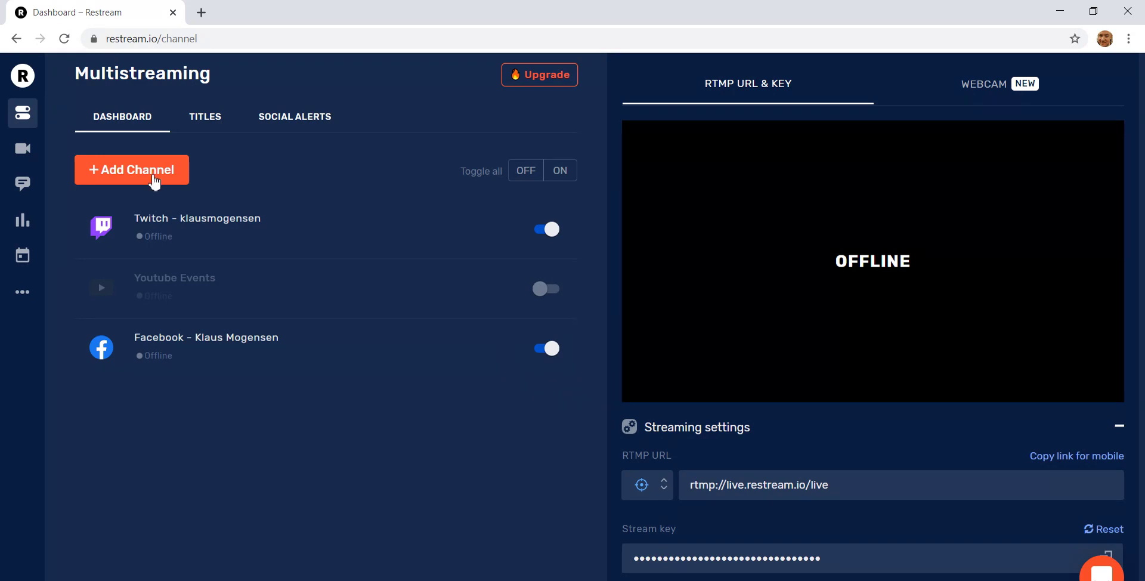
# - Browse Restream's Add Channel services, back out, and select the RTMP URL rtmp://live.restream.io/live
pyautogui.click(146, 173)
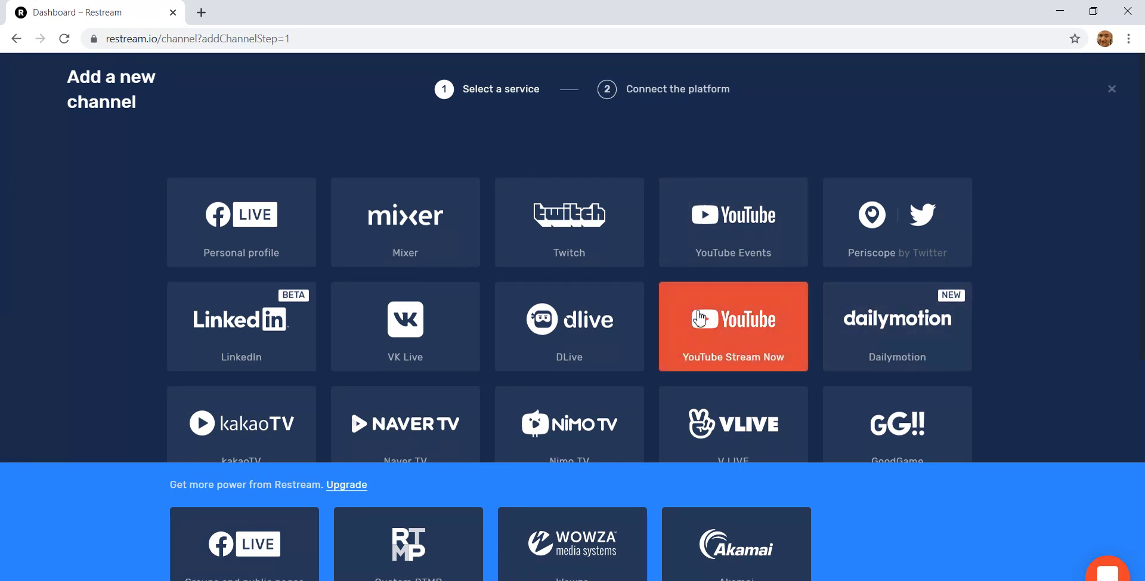
pyautogui.click(1113, 90)
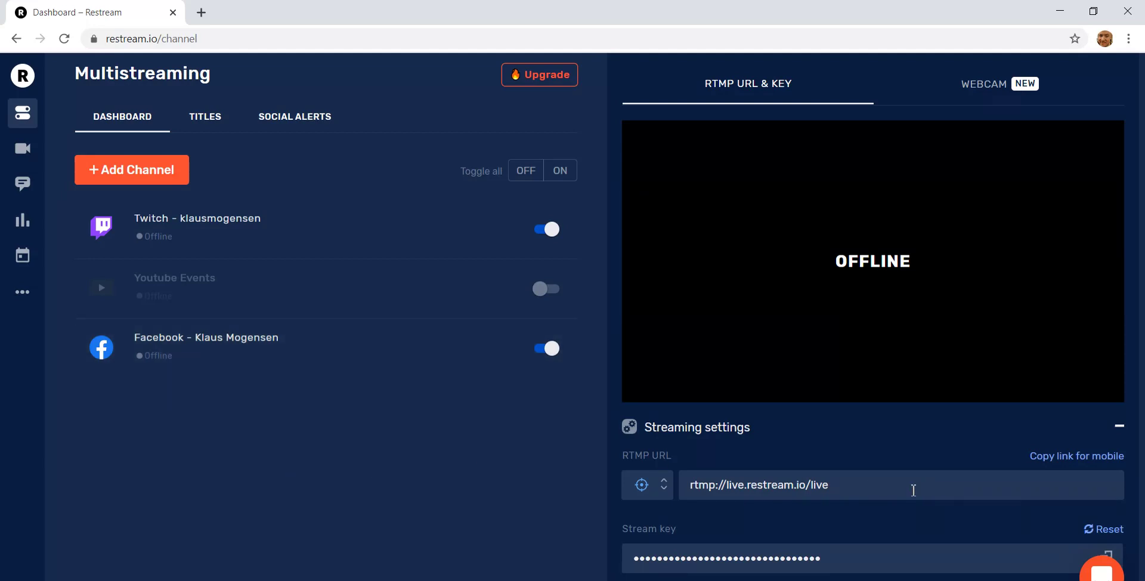
pyautogui.moveTo(913, 490); pyautogui.dragTo(670, 494)
pyautogui.hotkey('ctrl', 'c')
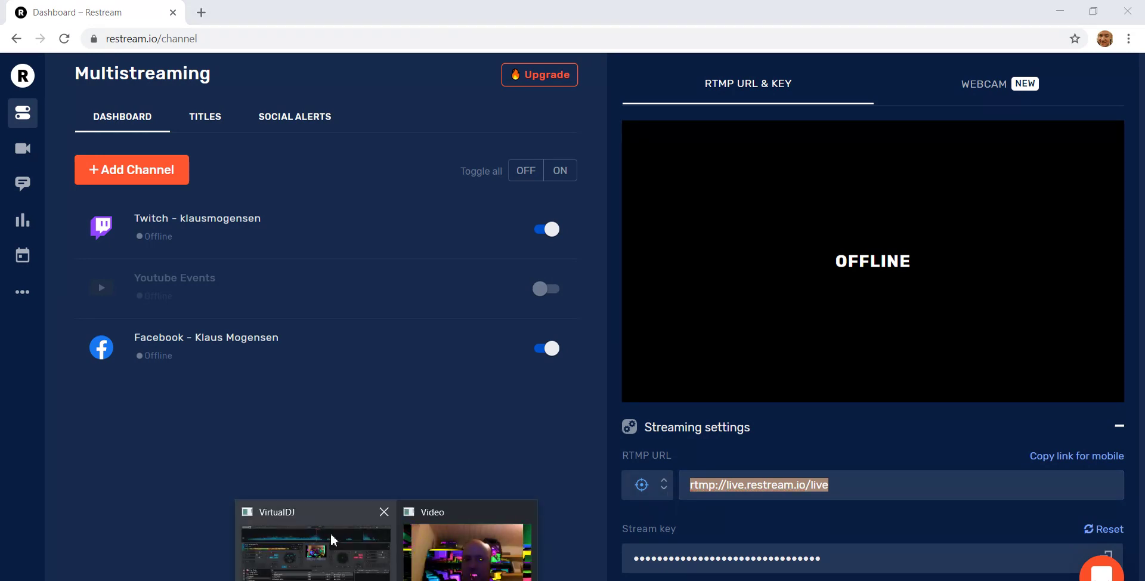
# - In VirtualDJ, set the stream destination to Other and paste rtmp://live.restream.io/live as the URL
pyautogui.click(331, 510)
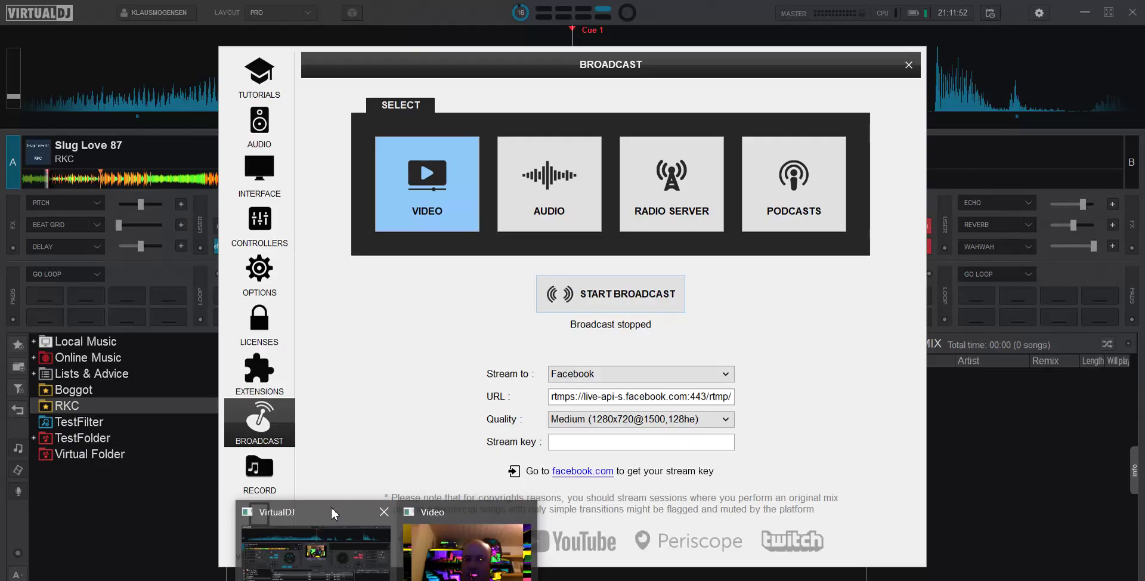
pyautogui.click(726, 376)
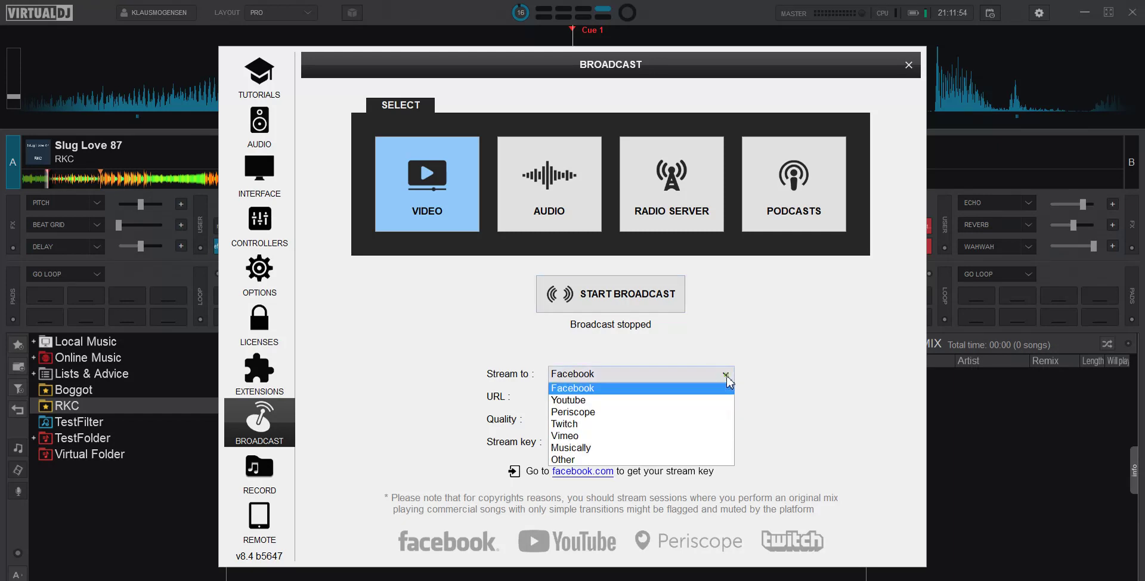
pyautogui.click(595, 460)
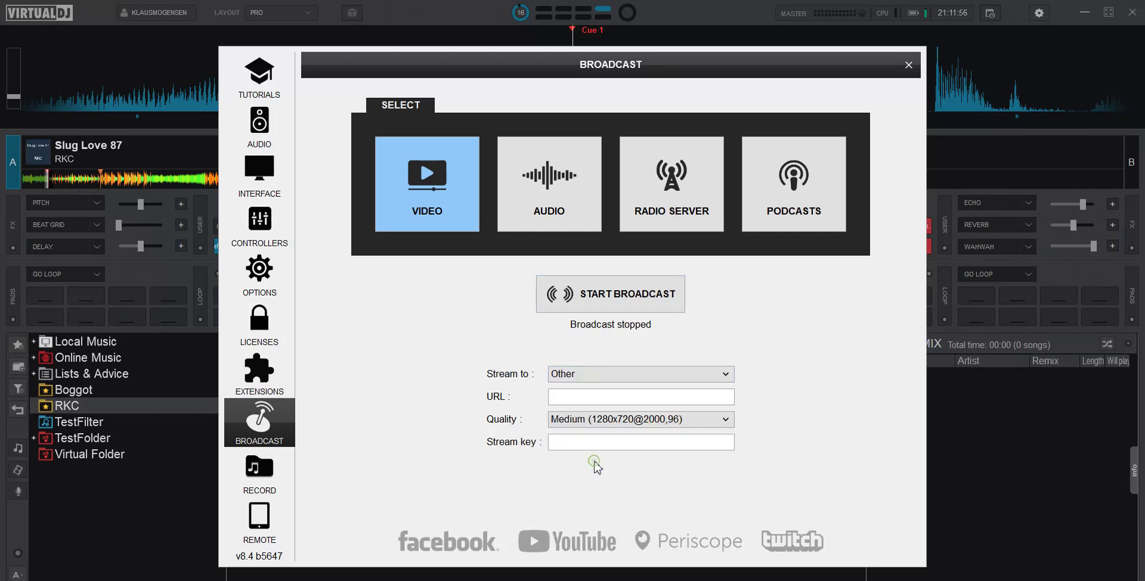
pyautogui.click(576, 398)
pyautogui.hotkey('ctrl', 'v')
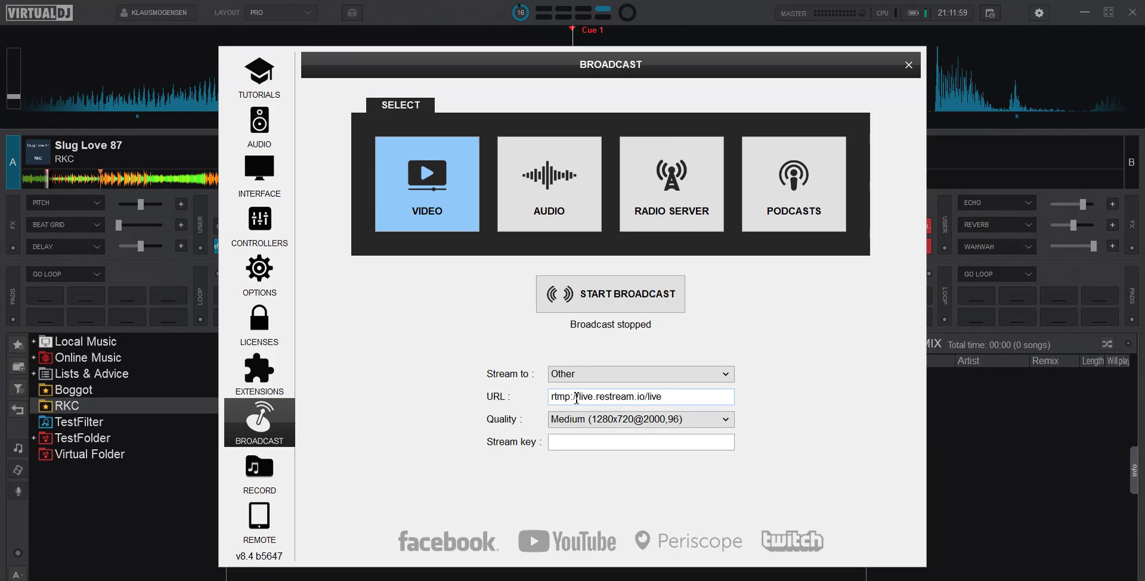
# - Copy the stream key from the Restream dashboard and return to VirtualDJ
pyautogui.hotkey('alt', 'Tab')
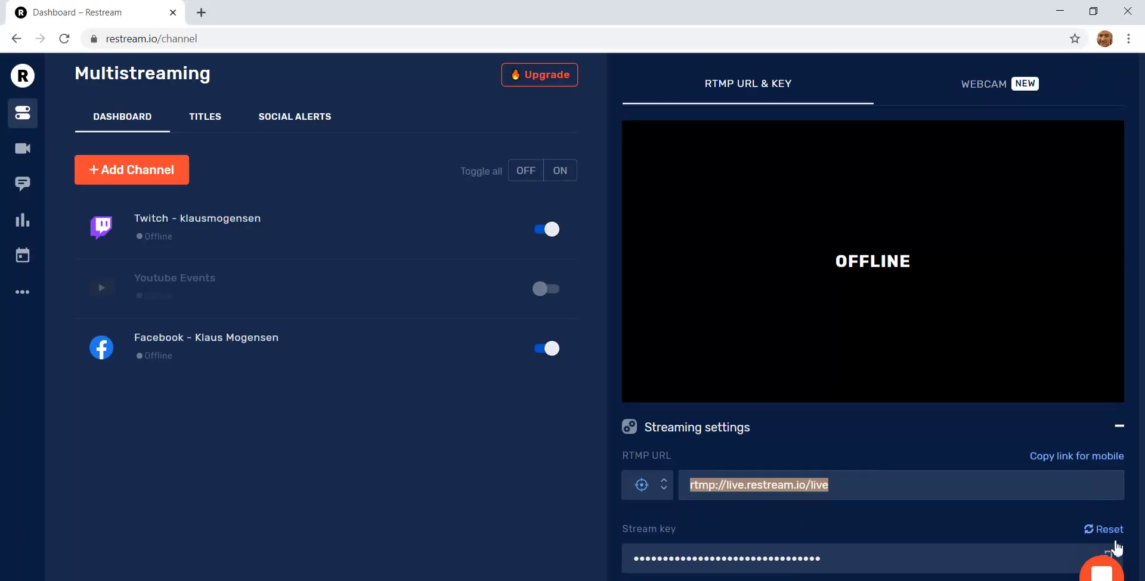
pyautogui.click(1111, 559)
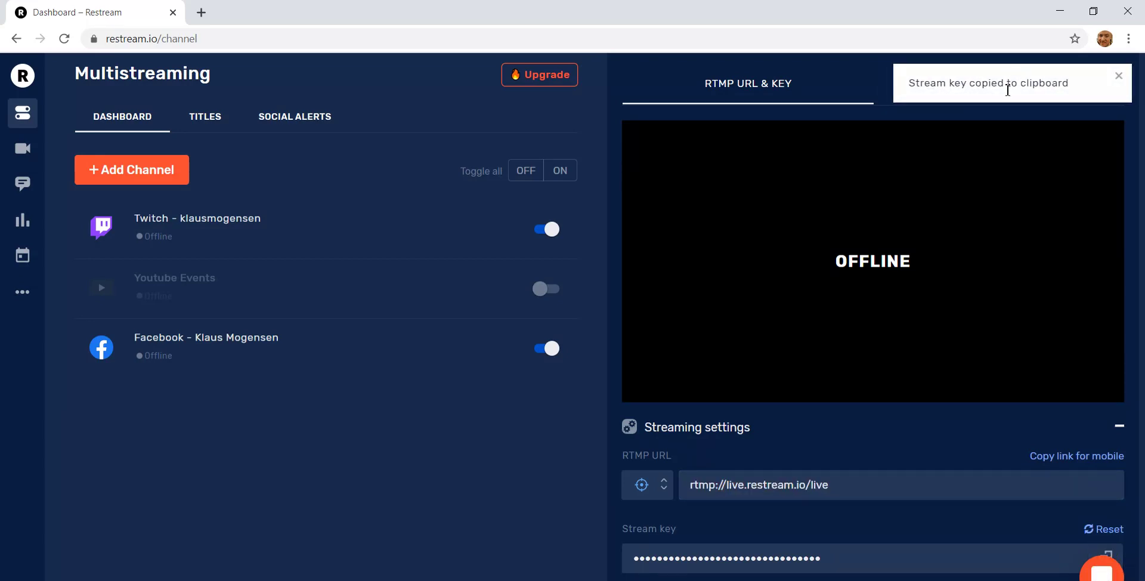
pyautogui.hotkey('alt', 'Tab')
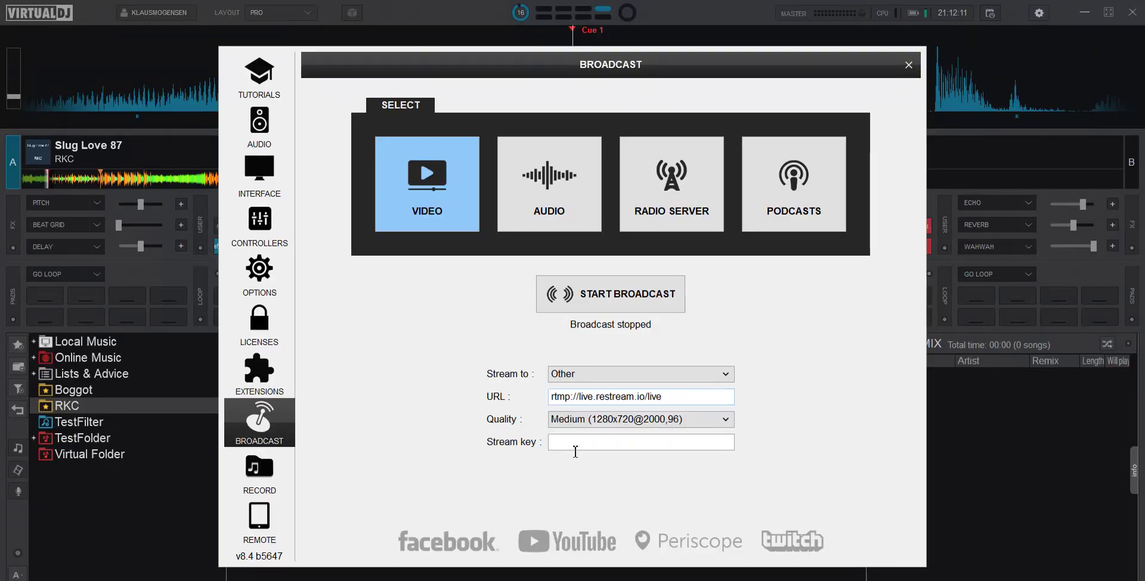
# - Paste the Restream stream key, start the video broadcast, and close the Broadcast settings
pyautogui.click(576, 447)
pyautogui.hotkey('ctrl', 'v')
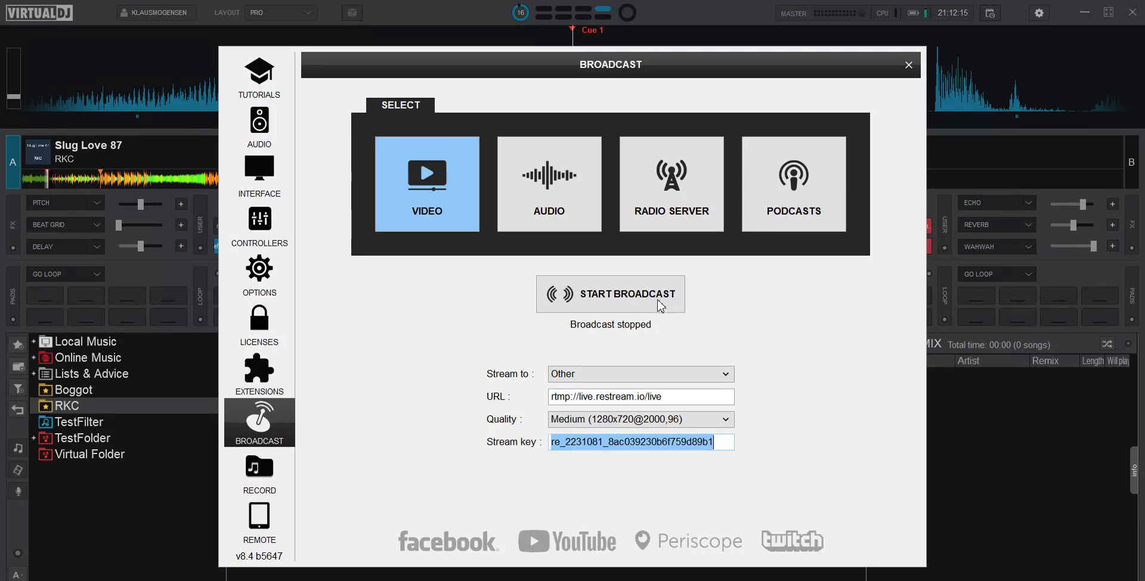
pyautogui.click(646, 295)
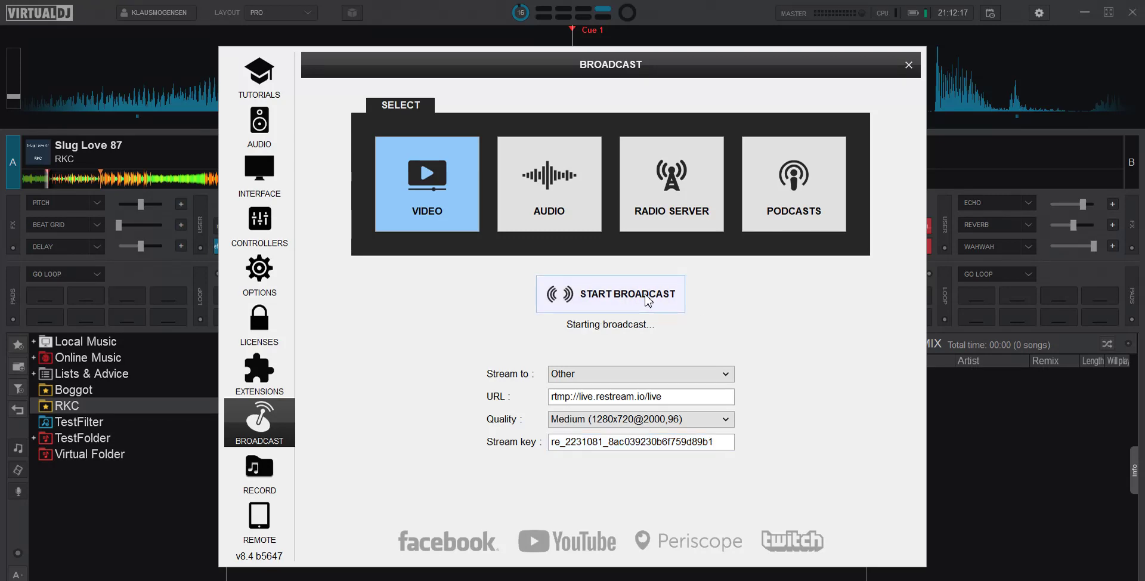
pyautogui.click(910, 67)
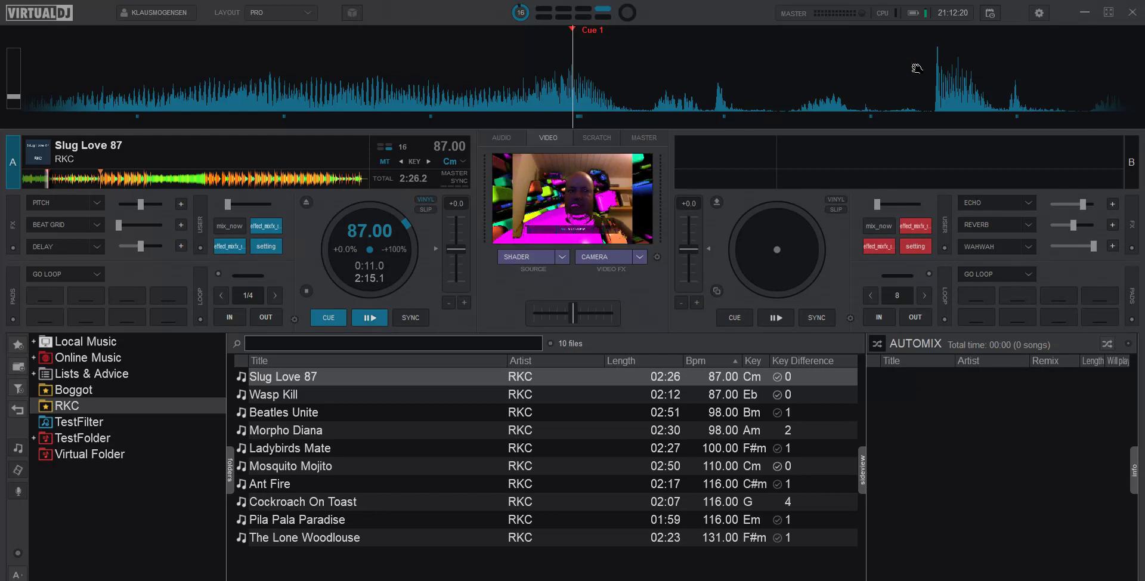
# - Play Slug Love 87 on deck A and pop the video output into a window dragged off-screen
pyautogui.click(377, 320)
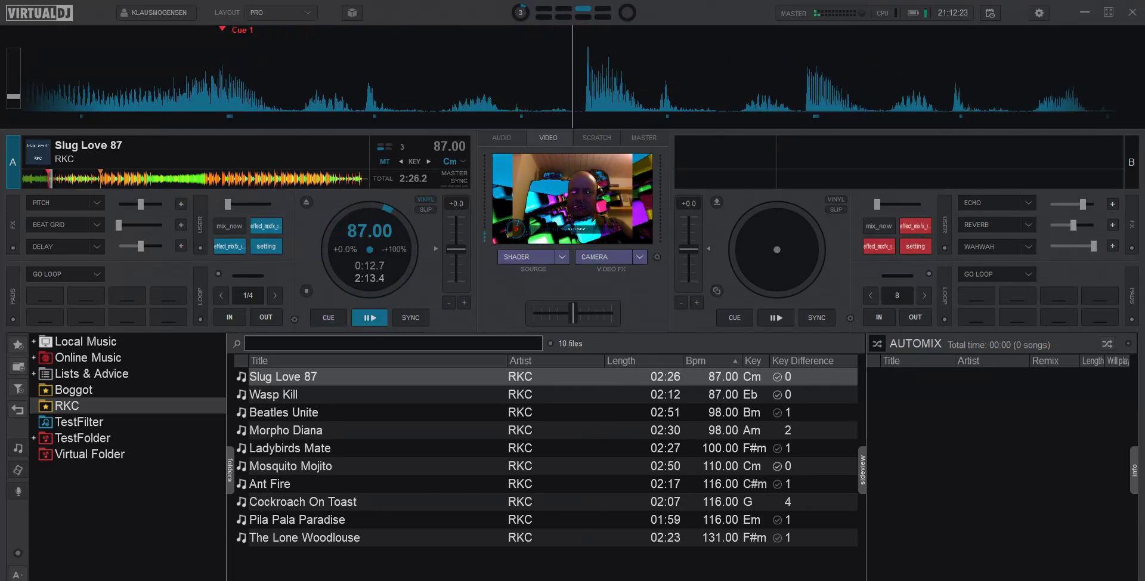
pyautogui.doubleClick(572, 197)
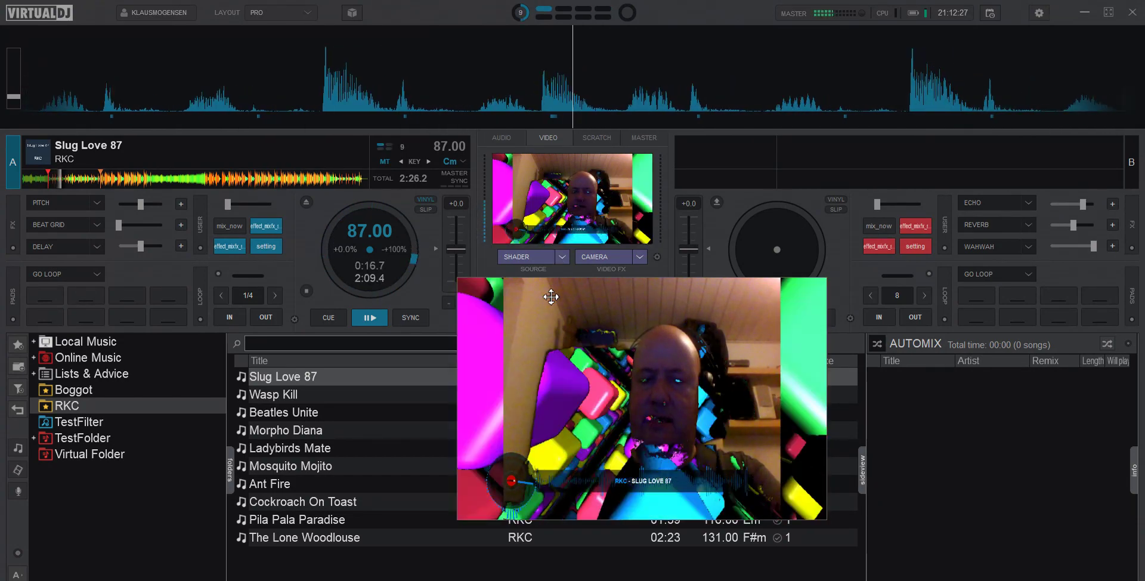
pyautogui.moveTo(551, 296); pyautogui.dragTo(568, 580)
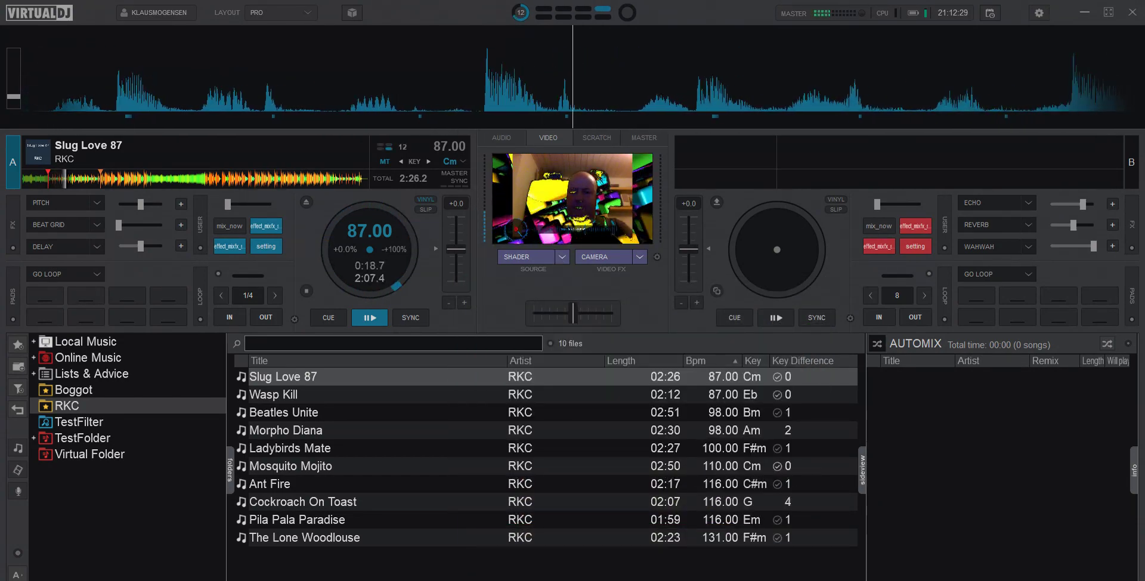
# - Switch to Chrome to confirm the Restream dashboard shows the stream live on Twitch and Facebook
pyautogui.hotkey('alt', 'Tab')
pyautogui.hotkey('alt', 'Tab')
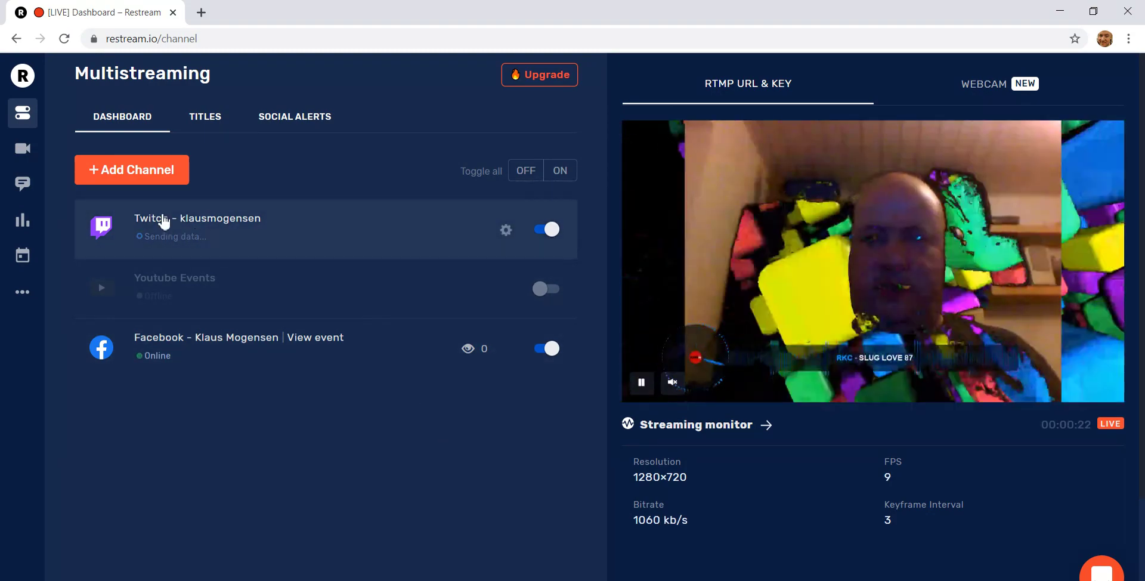
# - Open the Twitch channel page in a new tab and check the stream's audio, leaving it muted
pyautogui.click(201, 12)
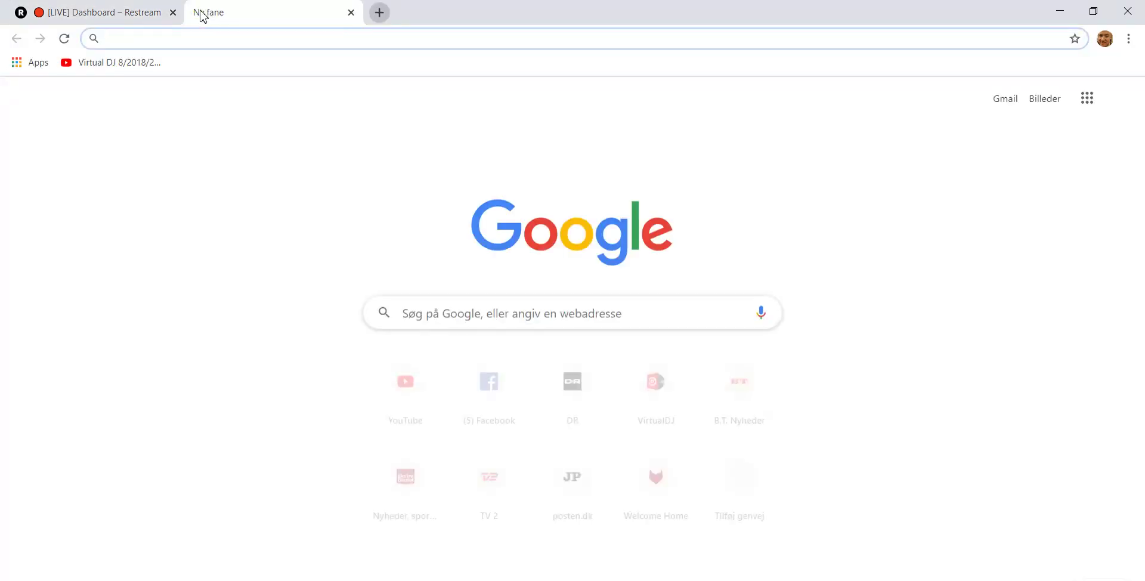
pyautogui.write('twitch.tv/klausmogensen')
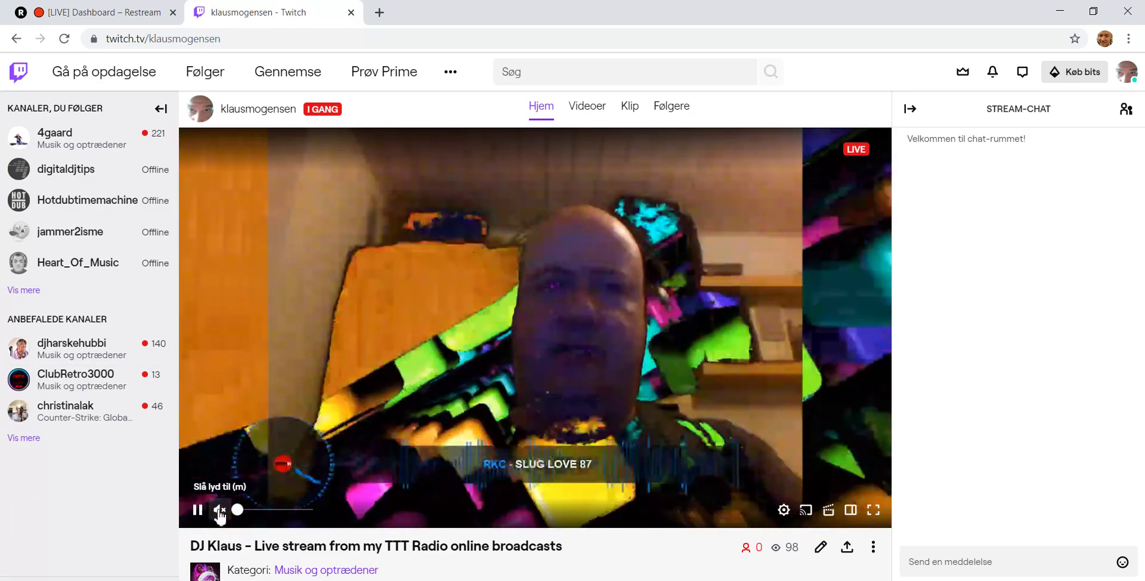
pyautogui.click(219, 512)
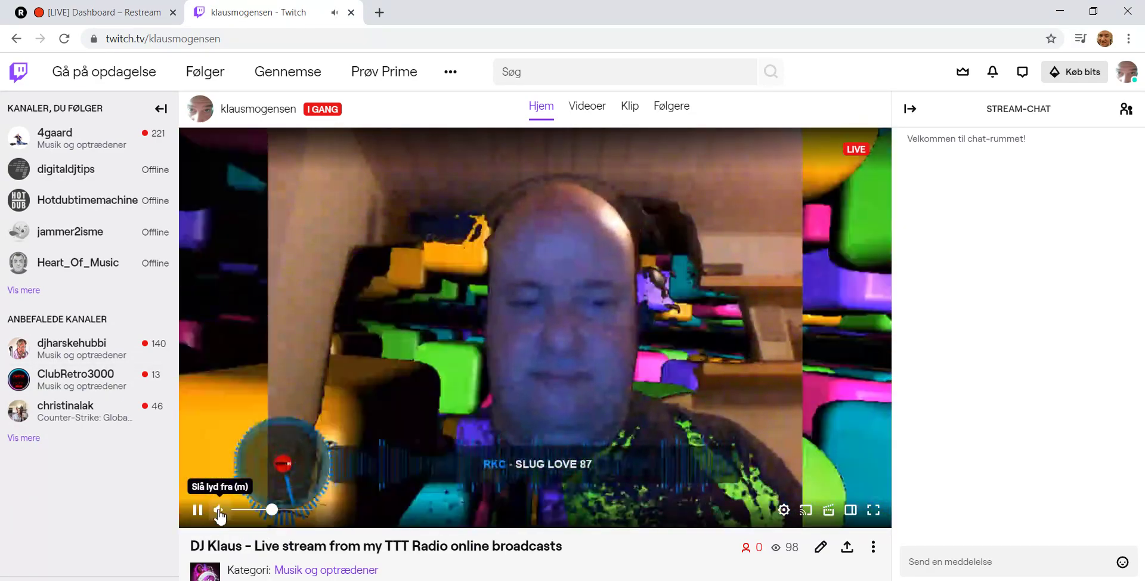
pyautogui.click(219, 512)
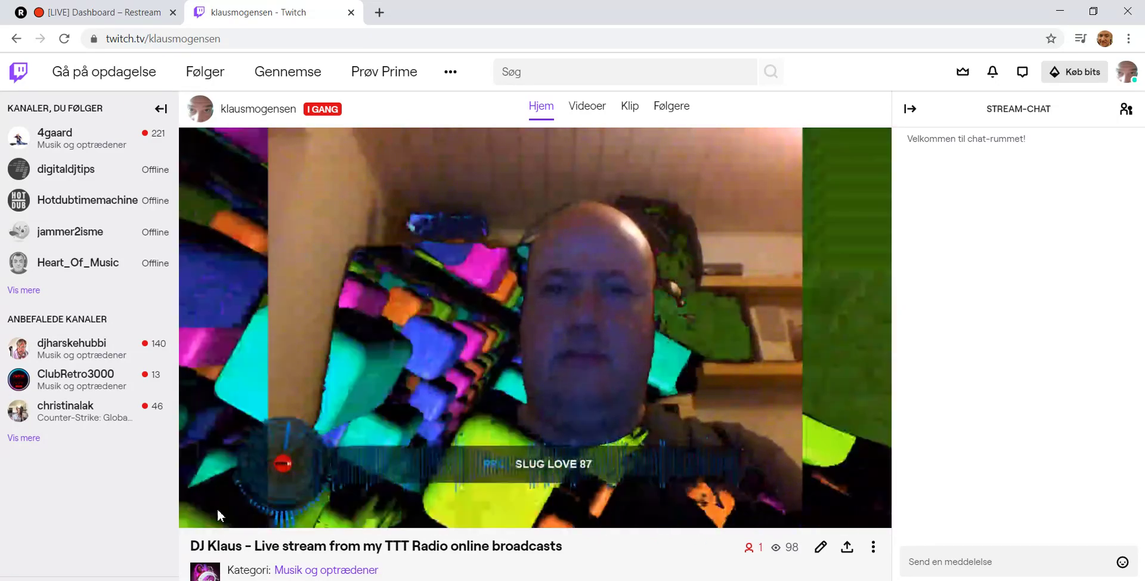
# - Load facebook.com in a new browser tab
pyautogui.click(380, 13)
pyautogui.write('fa')
pyautogui.press('Return')
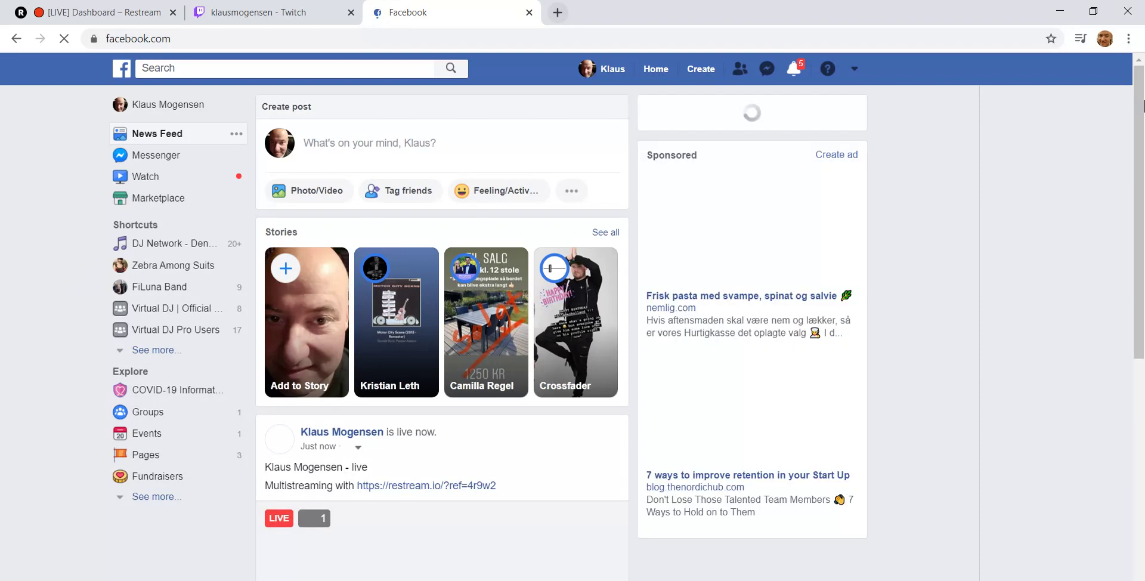
# - Mute the live broadcast post in the Facebook News Feed, then go back to the Twitch channel
pyautogui.moveTo(1141, 112); pyautogui.dragTo(1142, 198)
pyautogui.scroll(-5, 596, 293)
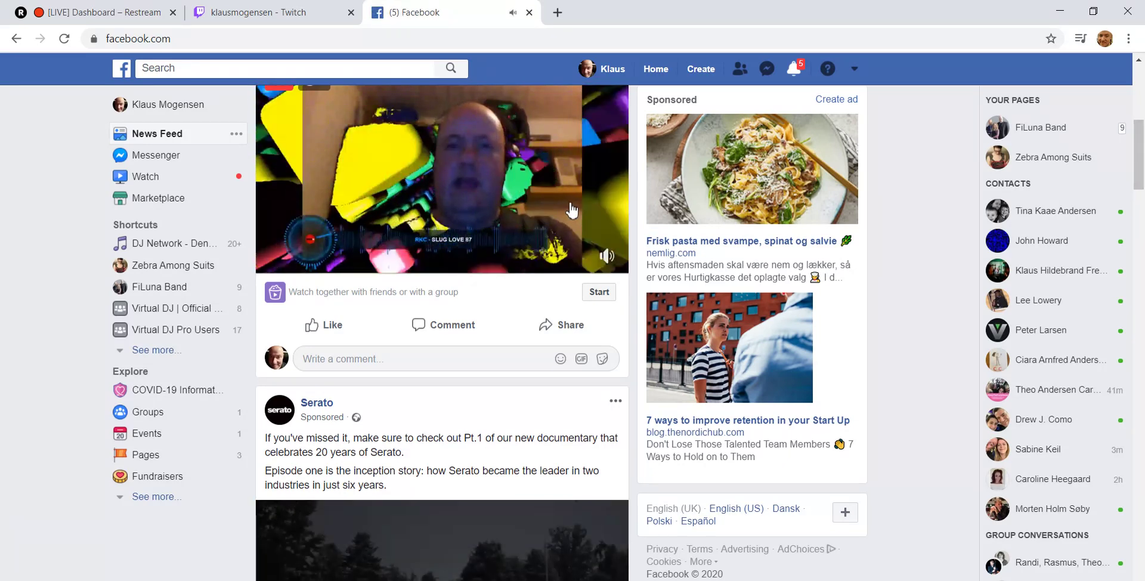
pyautogui.click(606, 256)
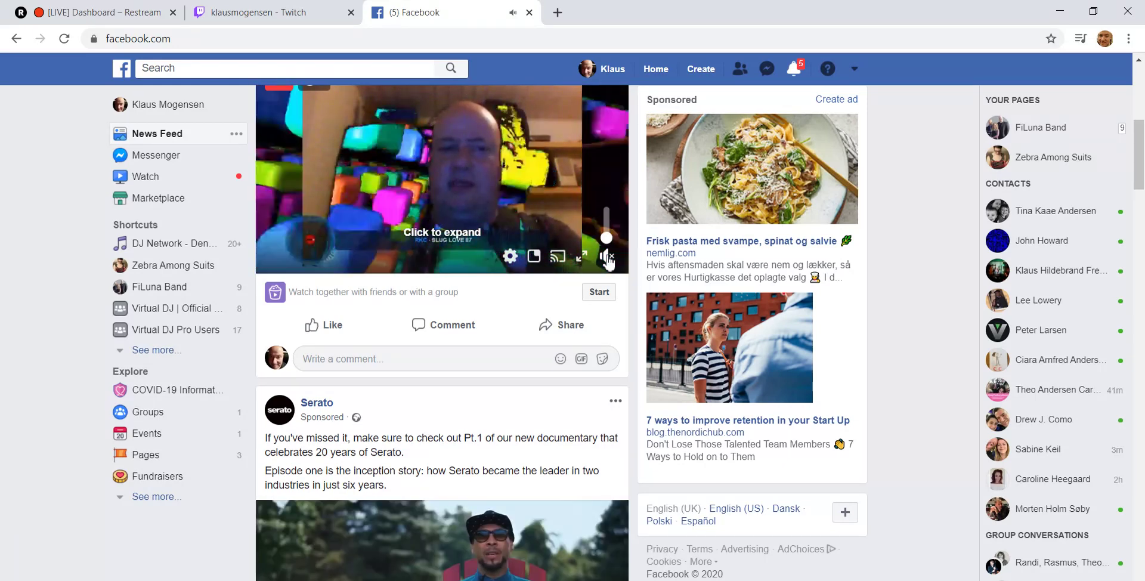
pyautogui.click(279, 12)
# - Check the Facebook, Twitch and Restream dashboard tabs, then bring VirtualDJ back to the front
pyautogui.click(392, 12)
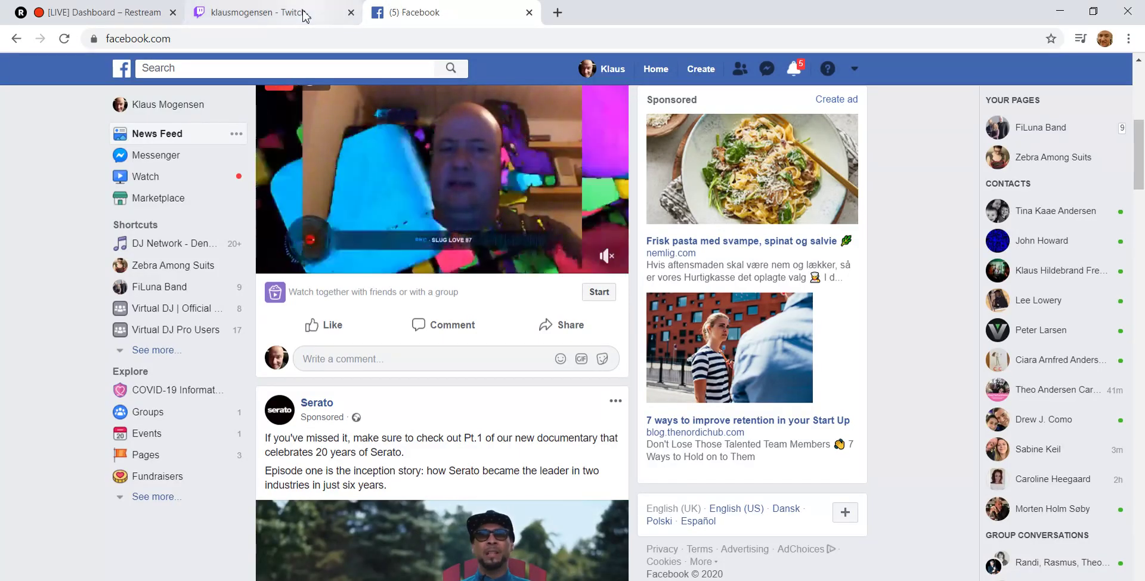
pyautogui.click(303, 13)
pyautogui.click(127, 12)
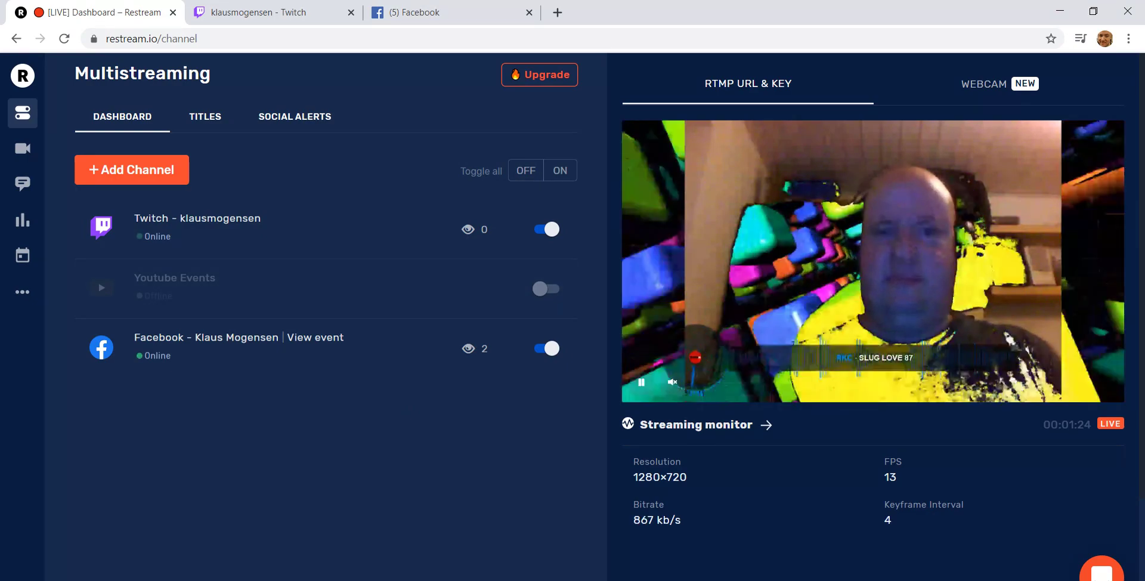
pyautogui.click(386, 580)
pyautogui.click(368, 573)
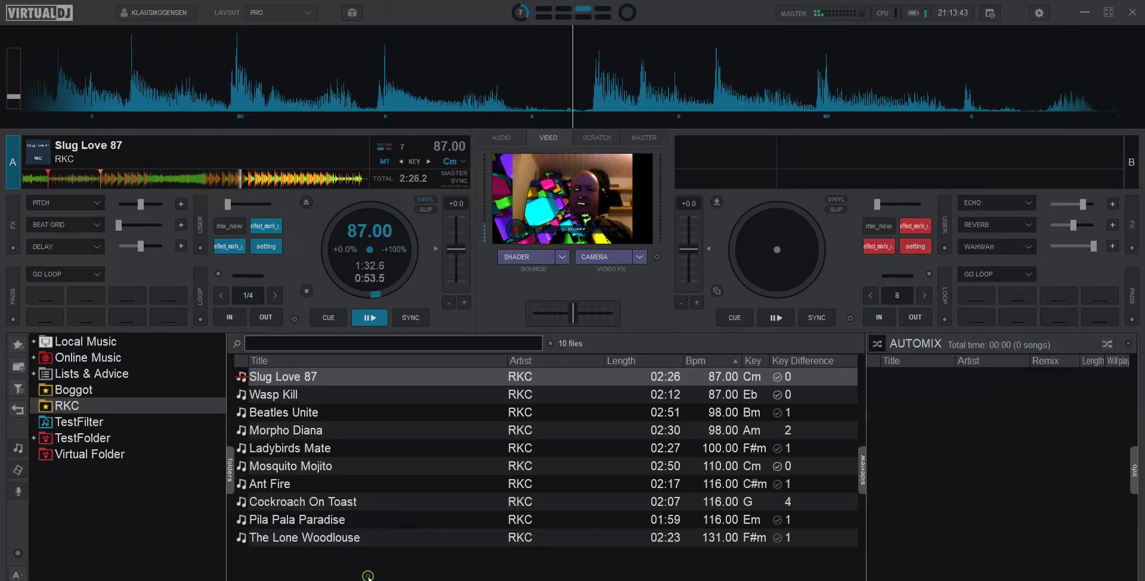